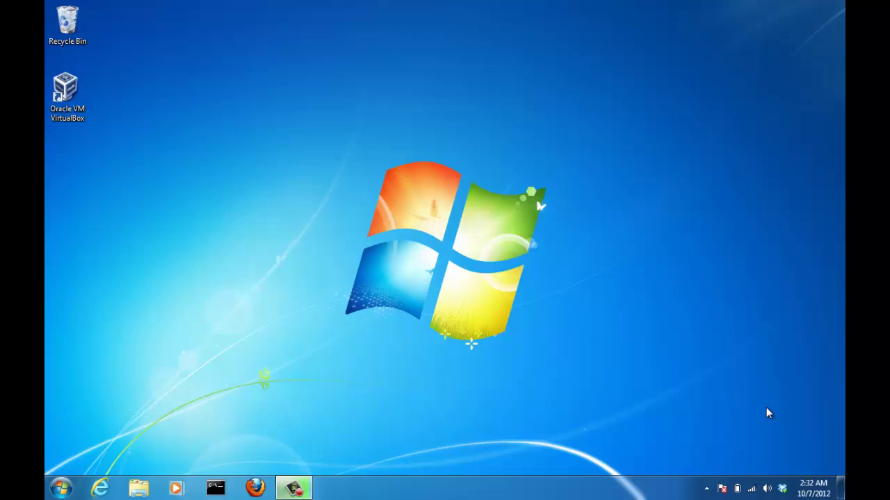
Open Firefox and go to google.com.
left_click(255, 488)
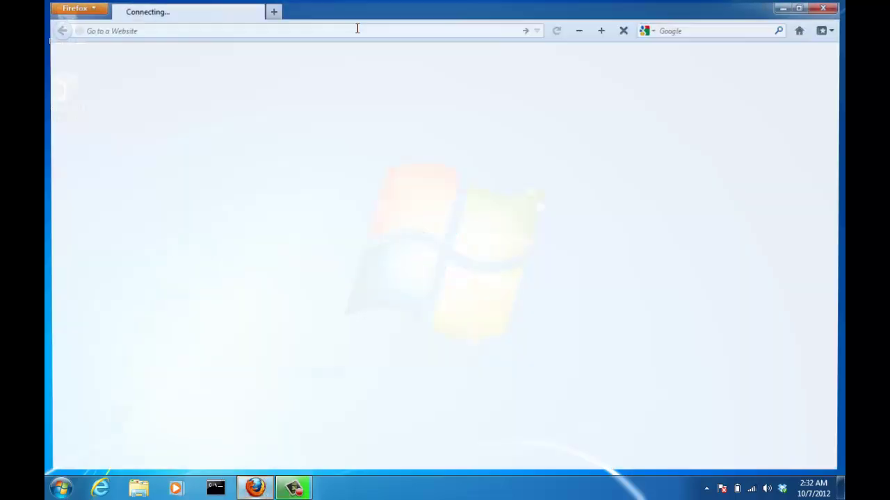
left_click(357, 28)
type("google.com")
key("Return")
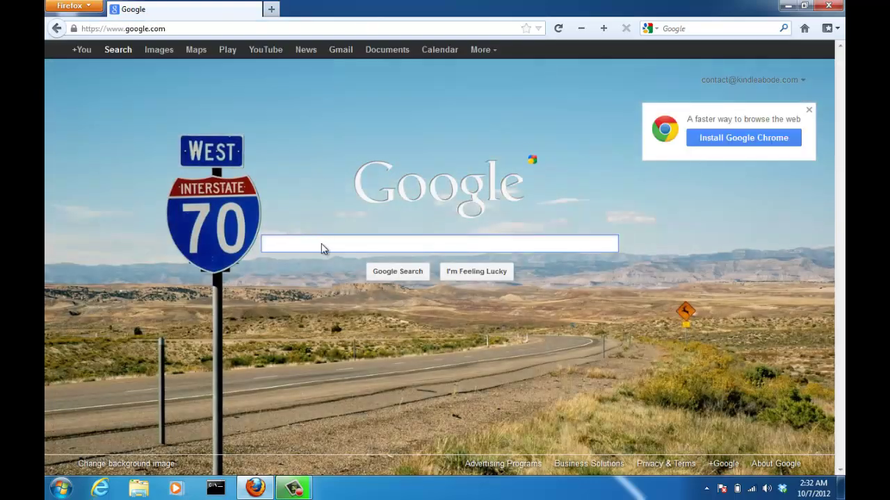
Search Google for 'icloud control panel' and open Apple's iCloud Control Panel for Windows v2.0 page.
type("icloud control ")
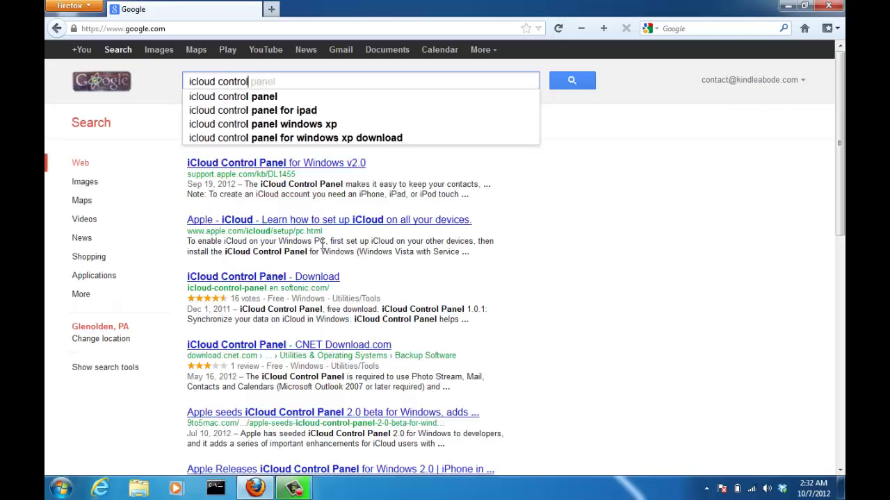
type("panel")
key("Return")
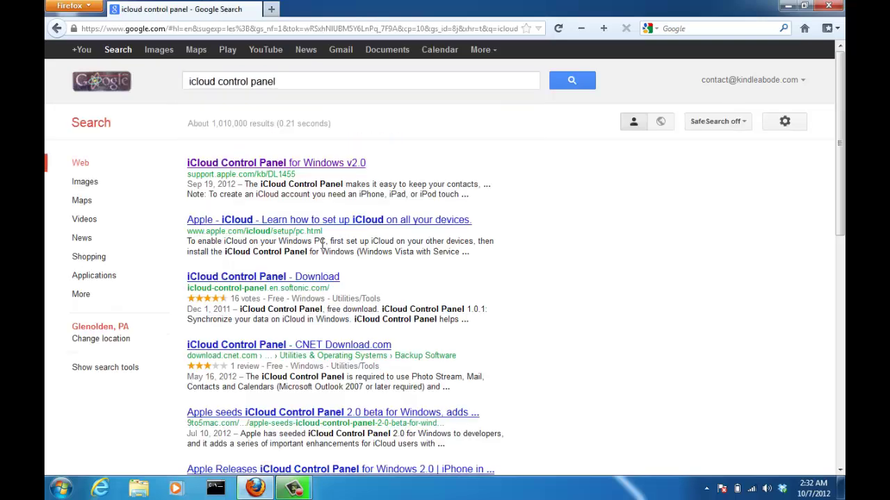
left_click(291, 164)
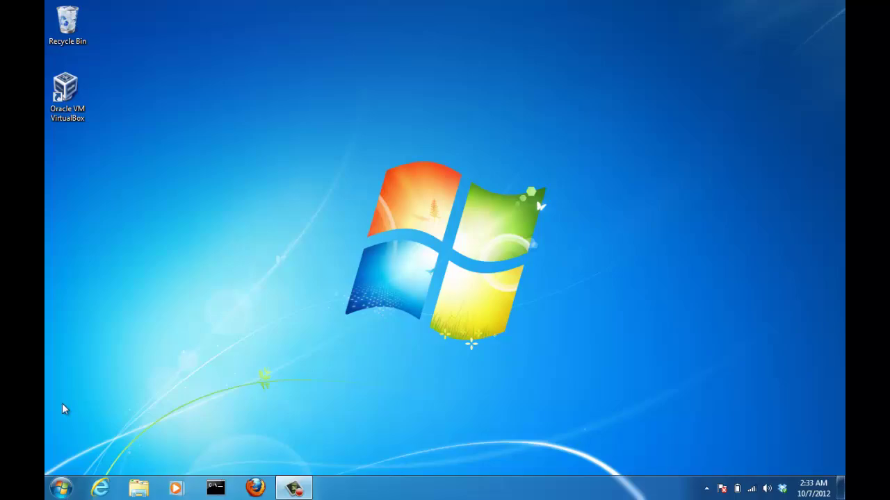
Launch the iCloudSetup installer from the user's Downloads folder.
left_click(63, 489)
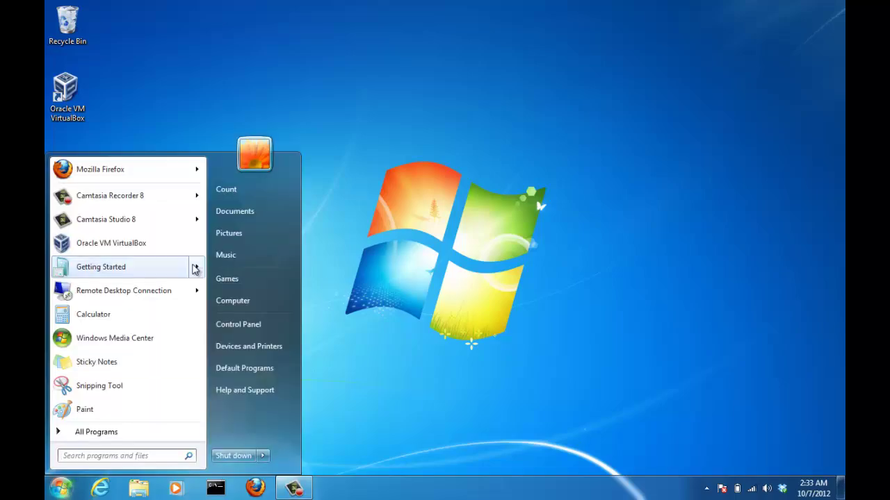
left_click(248, 181)
left_click(109, 97)
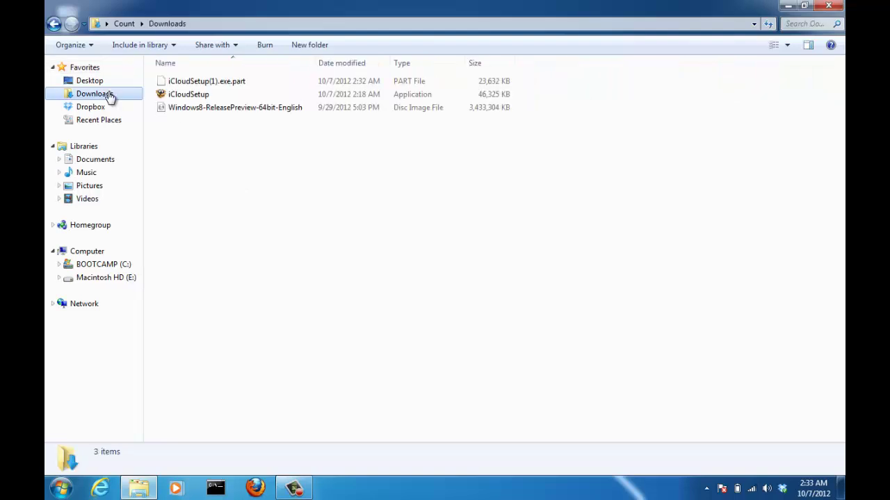
left_click(195, 97)
double_click(194, 96)
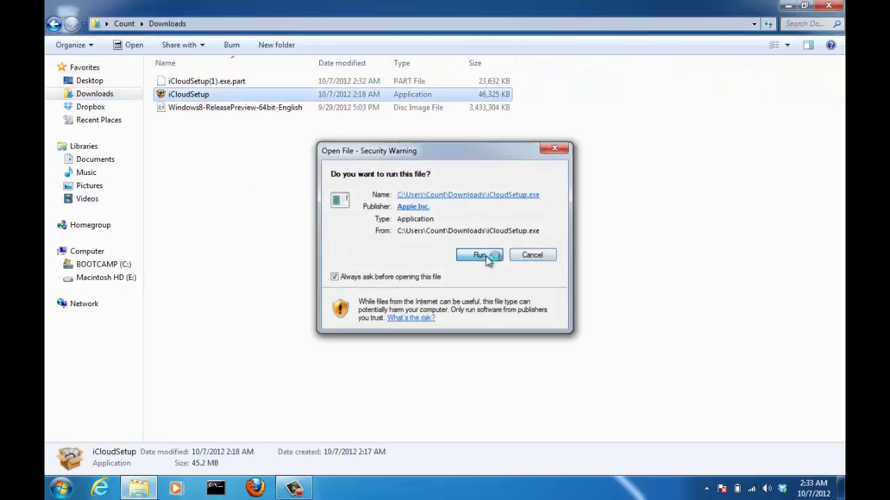
Run the installer, accept the license, and install with the open-panel-after-setup option left on.
left_click(486, 259)
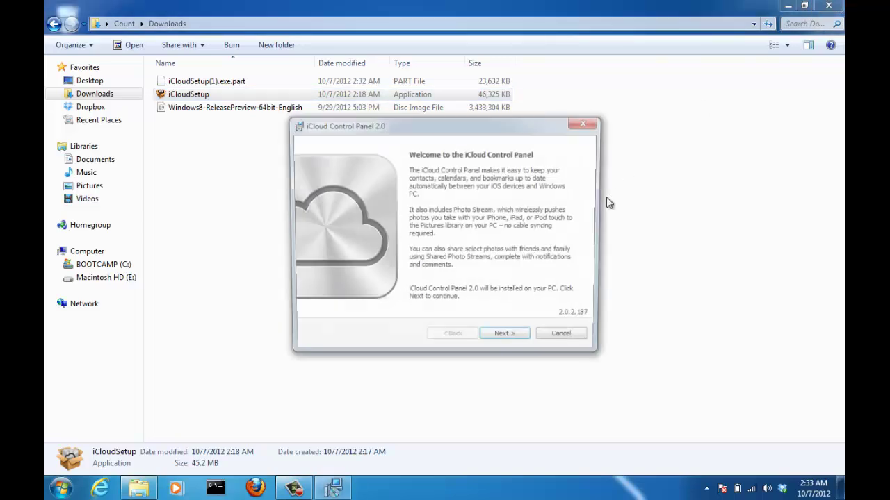
left_click(507, 340)
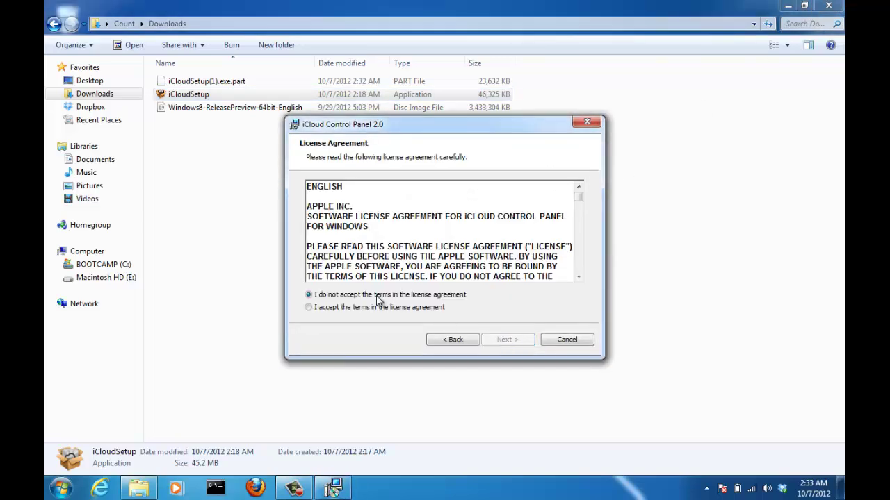
left_click(377, 307)
left_click(511, 342)
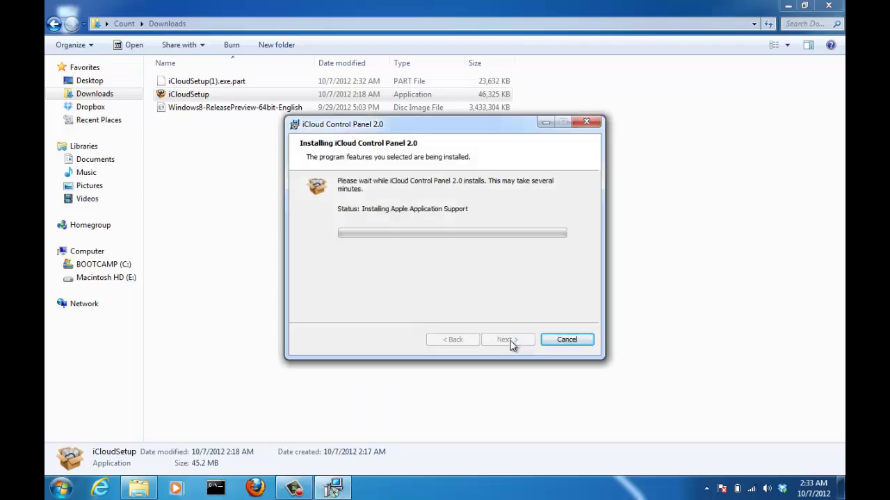
left_click(790, 6)
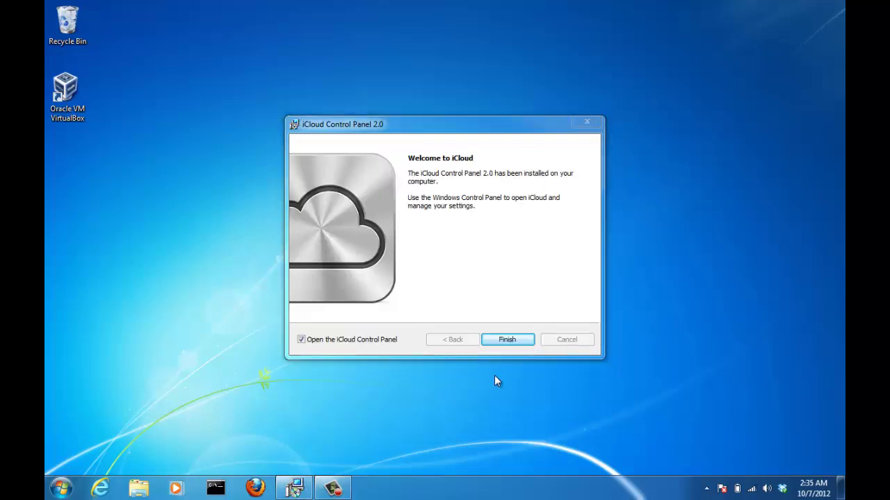
left_click(301, 340)
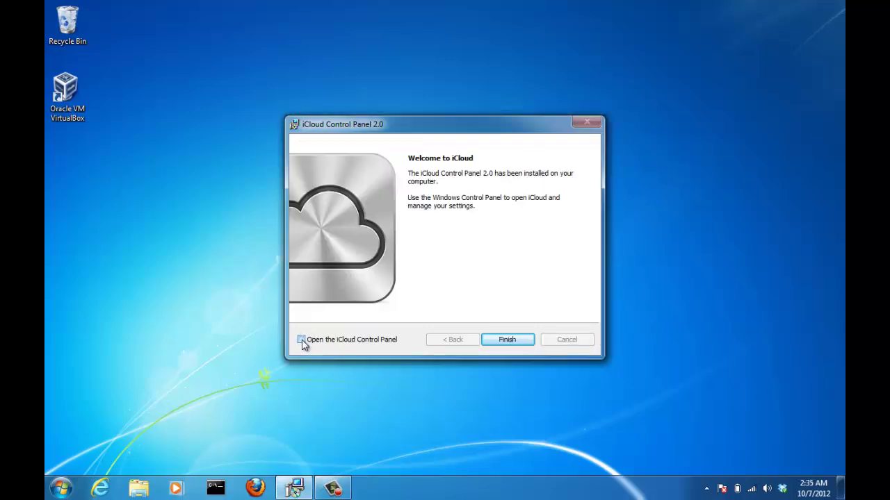
left_click(301, 340)
Finish setup, then sign in to iCloud with the entered Apple ID and its password.
left_click(521, 340)
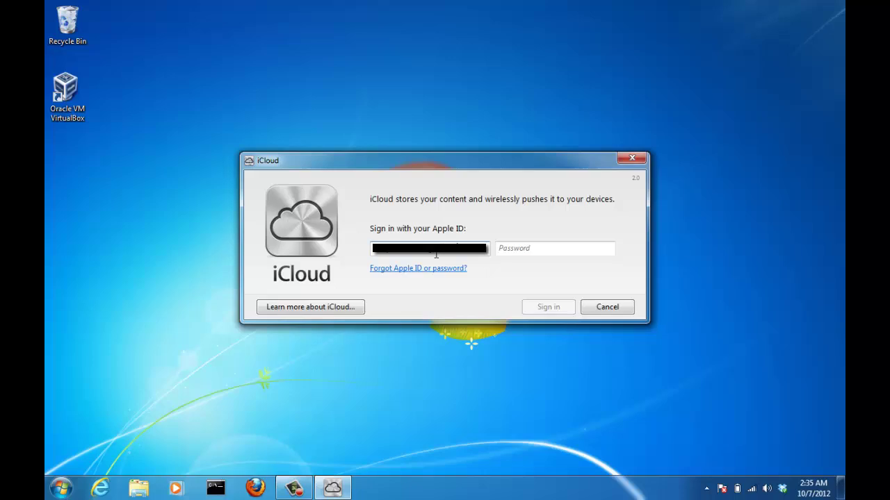
key("Tab")
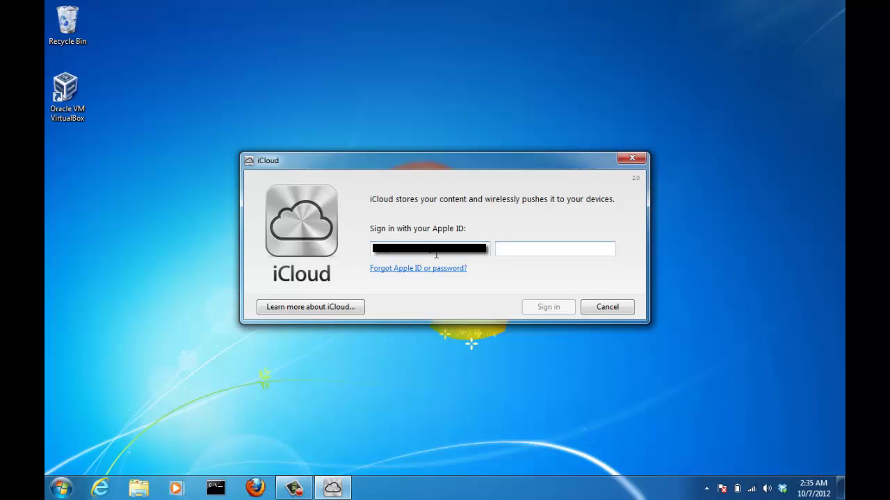
type("************")
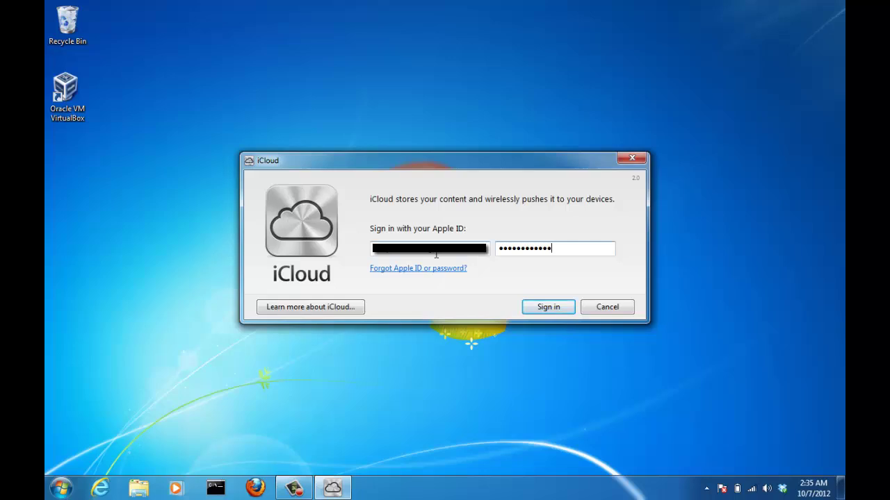
left_click(543, 311)
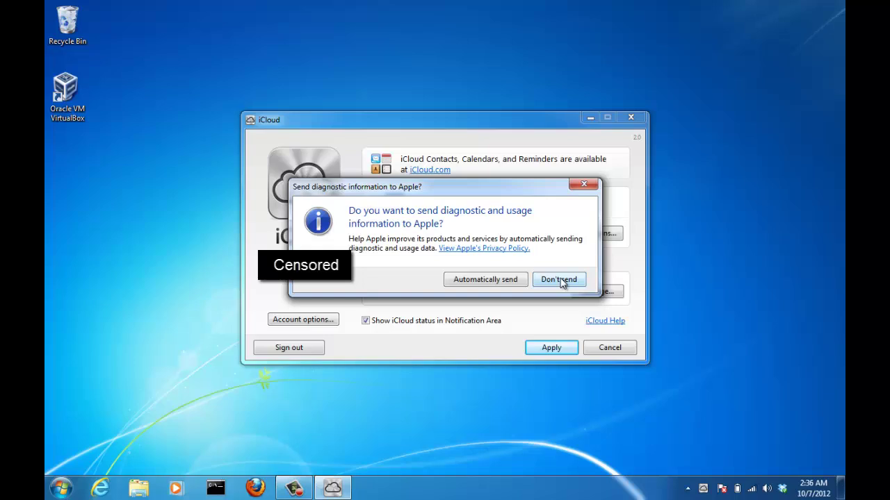
Choose Don't Send for diagnostics, uncheck Bookmarks, confirm Photo Stream options, then apply and close.
left_click(560, 281)
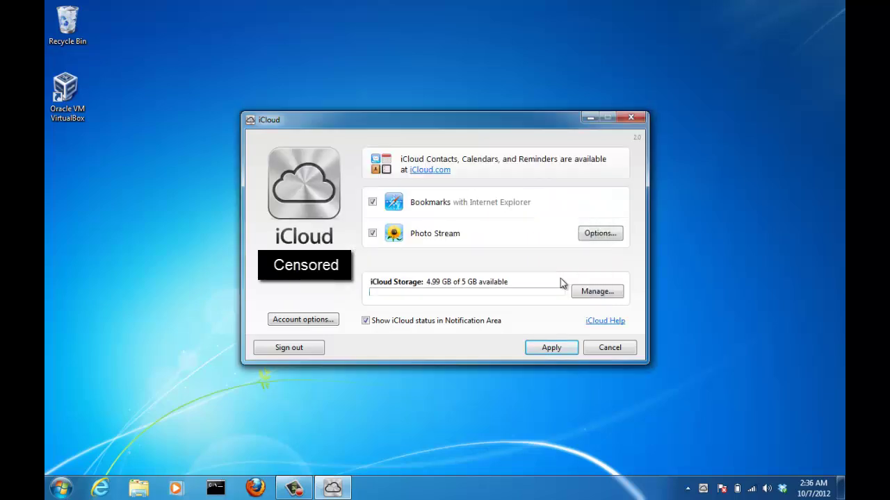
left_click(374, 203)
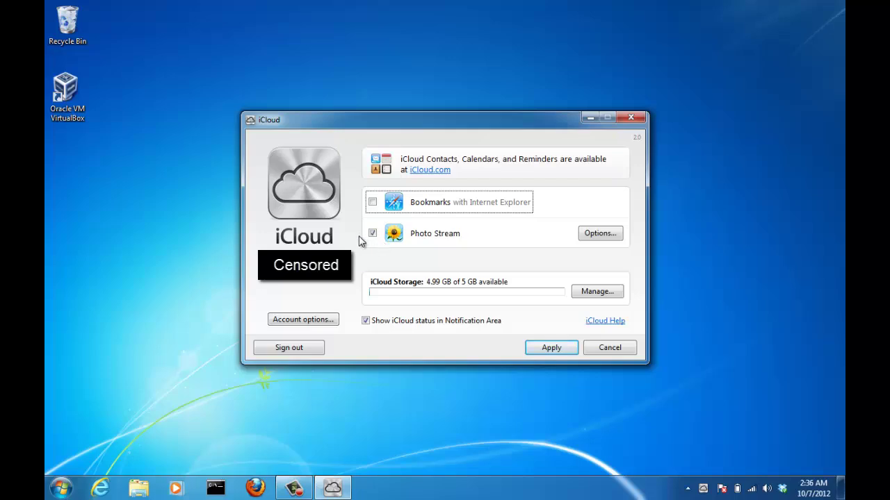
left_click(602, 236)
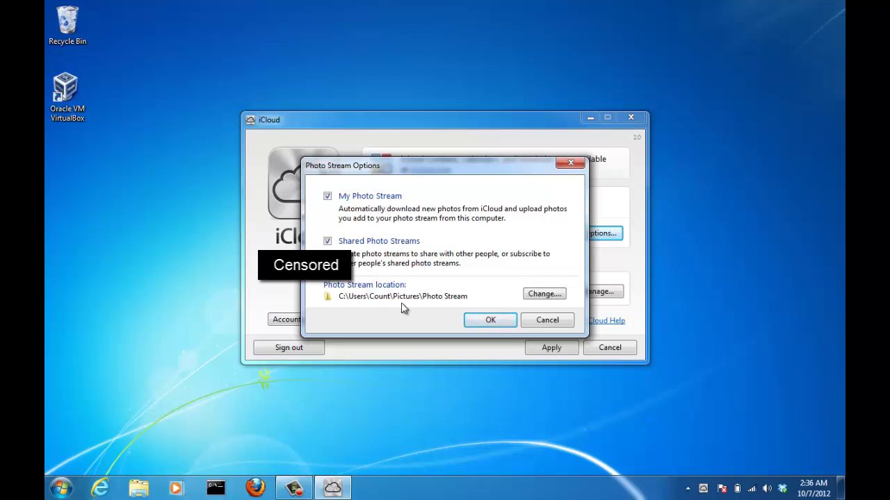
left_click(489, 321)
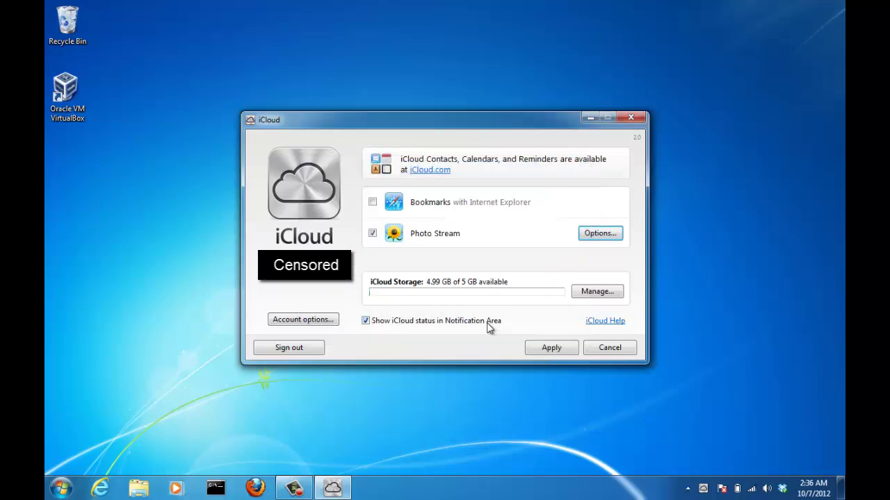
left_click(550, 349)
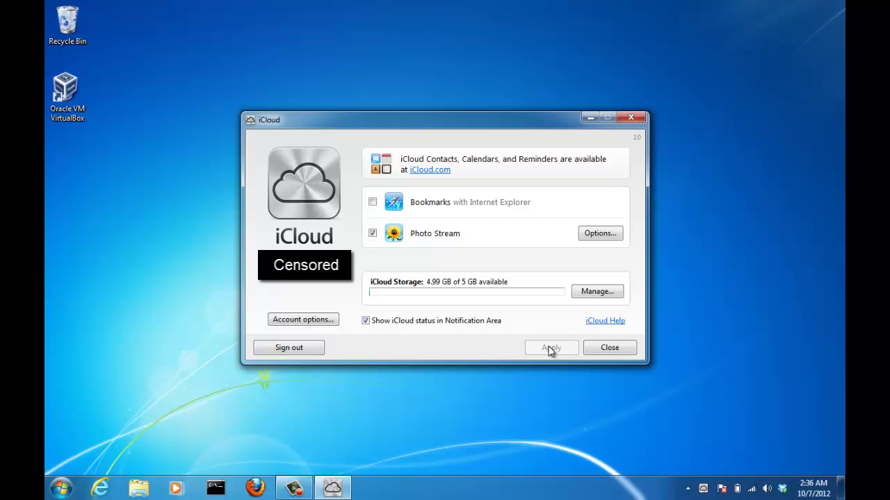
left_click(590, 348)
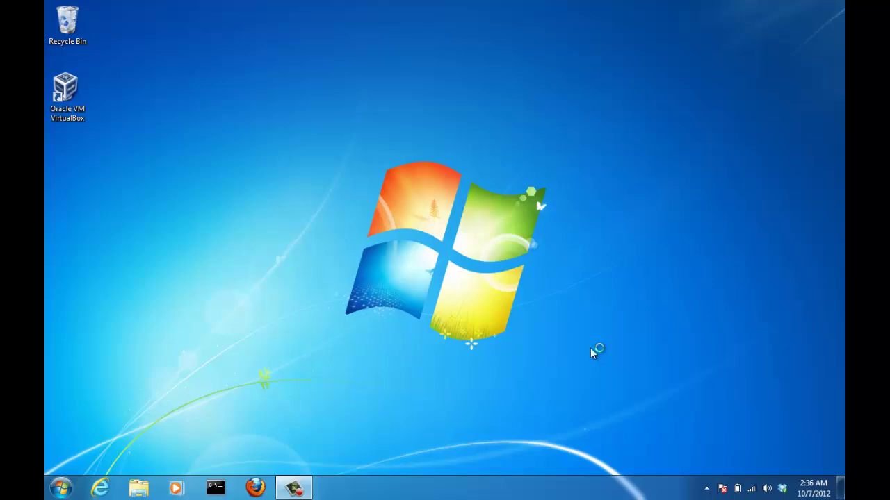
Browse Computer > Photo Stream > My Photo Stream and select the synced photo IMG_0248.
left_click(62, 489)
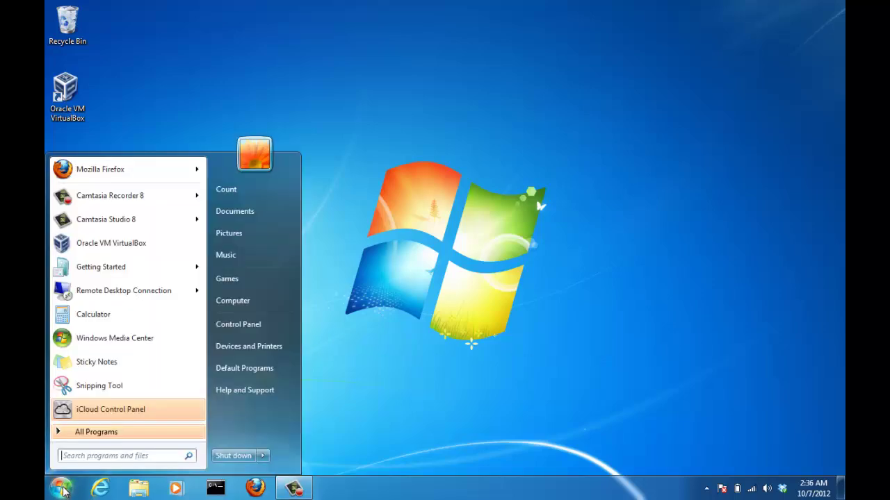
left_click(266, 302)
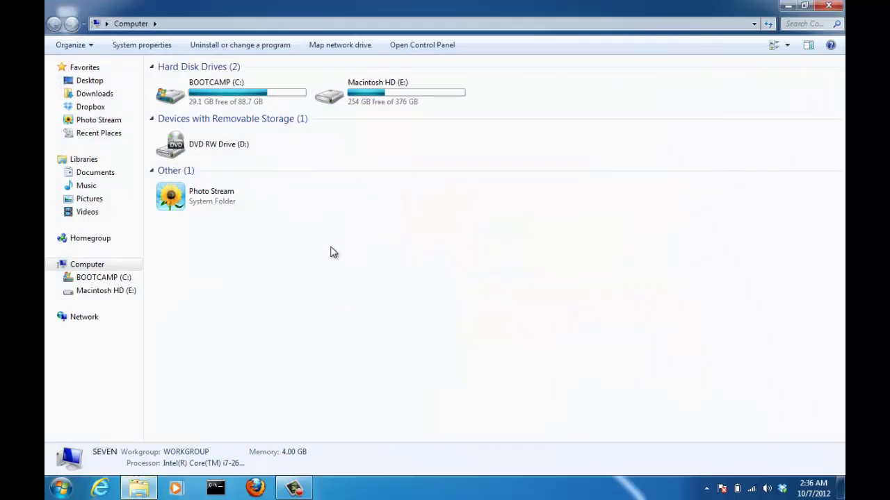
double_click(219, 198)
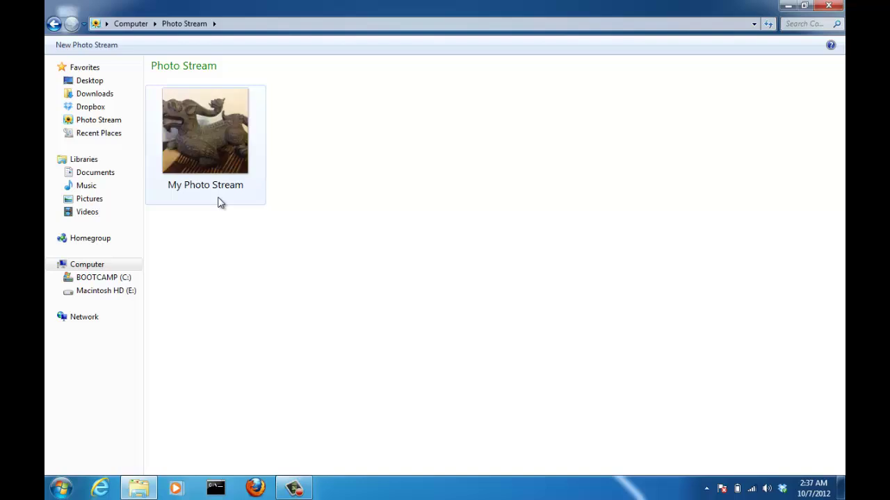
double_click(221, 177)
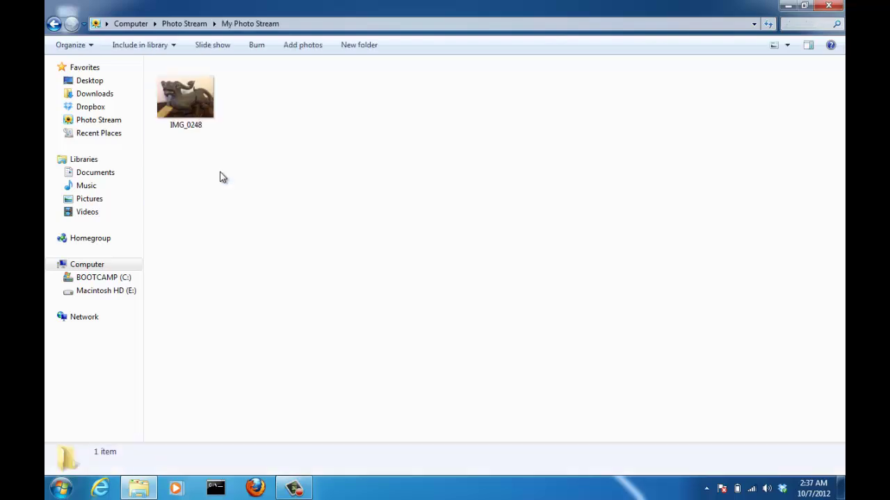
left_click(193, 115)
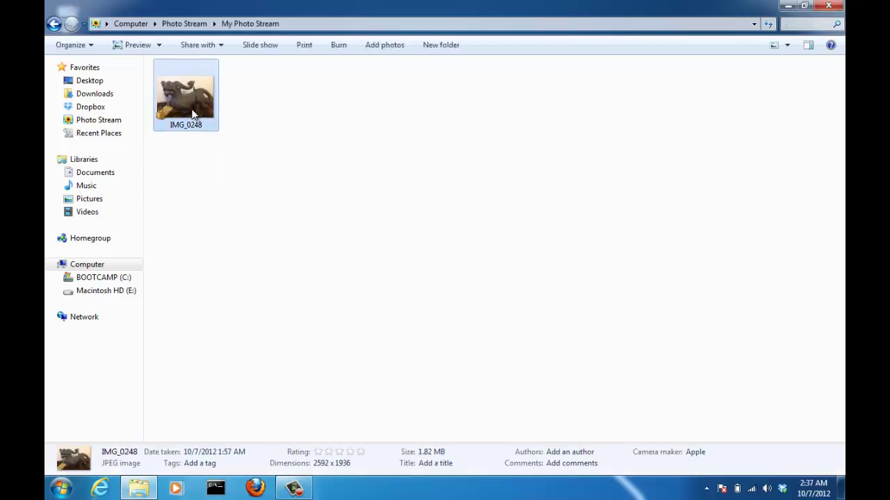